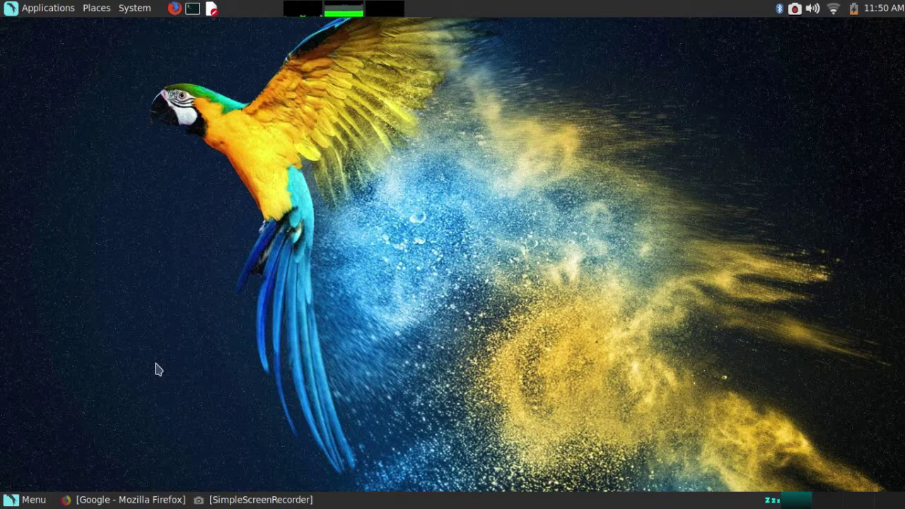
# - Switch to Firefox and search Google for "download virtualbox"
pyautogui.click(103, 499)
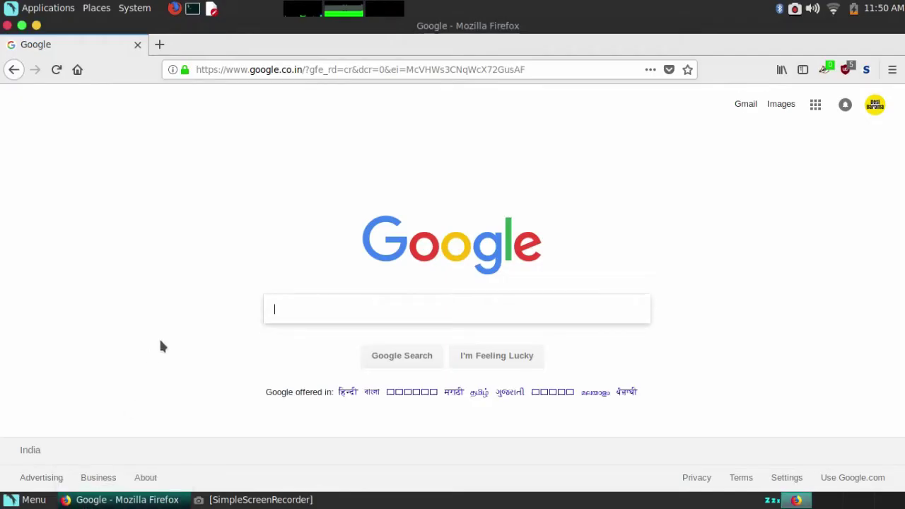
pyautogui.click(342, 312)
pyautogui.write('download vi')
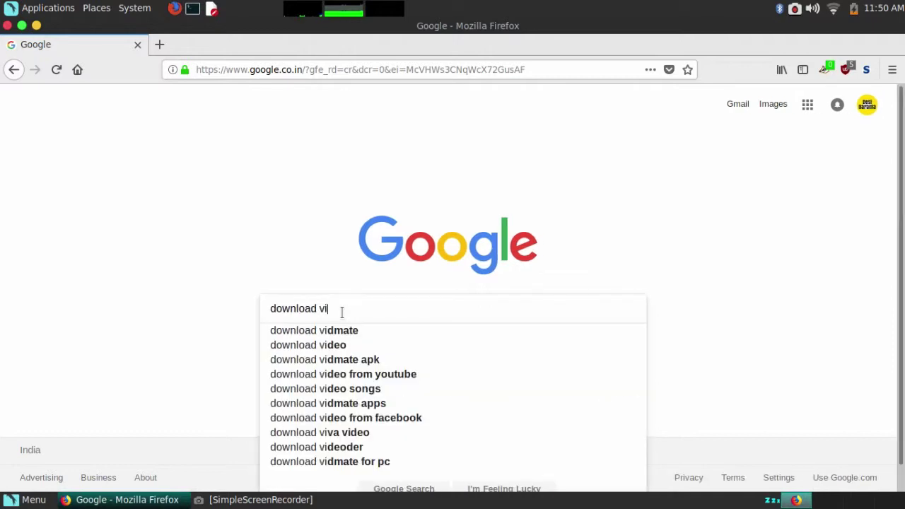
pyautogui.write('rtualb')
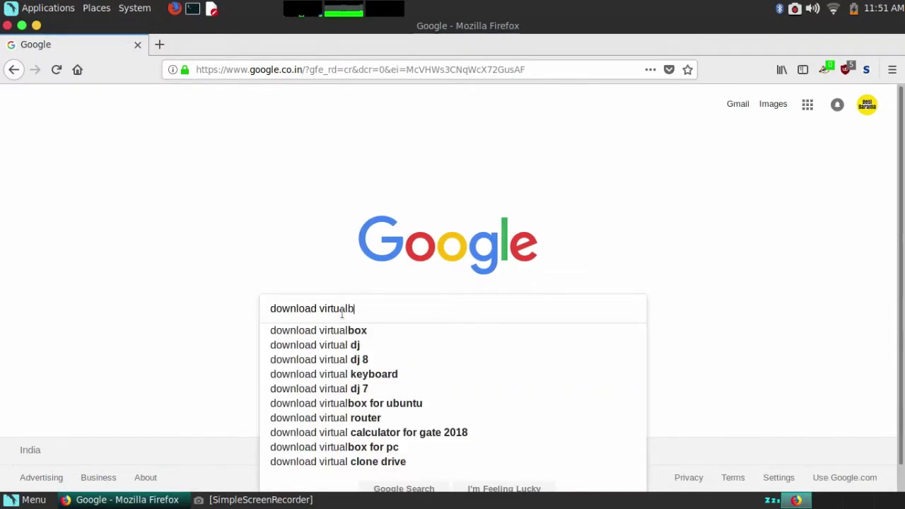
pyautogui.write('ox')
pyautogui.press('Return')
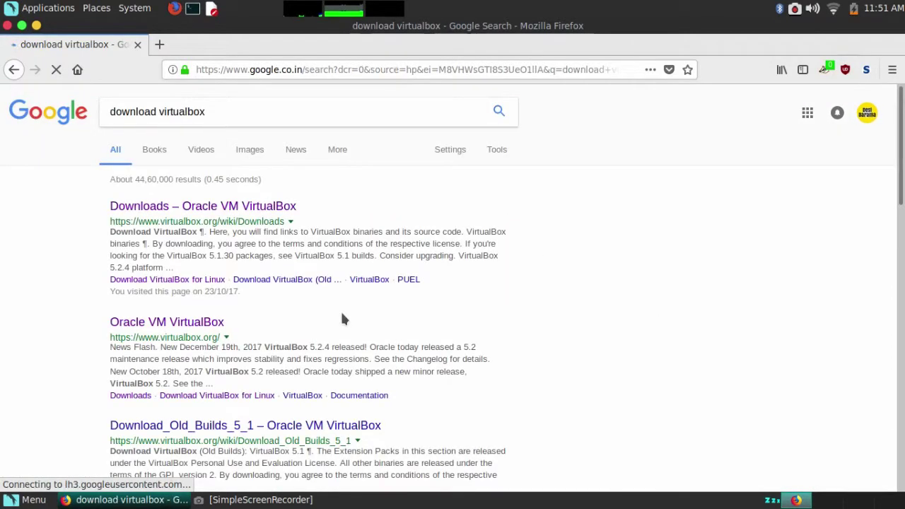
# - Open the Oracle VM VirtualBox Downloads search result and go to its page of Linux distributions
pyautogui.click(212, 205)
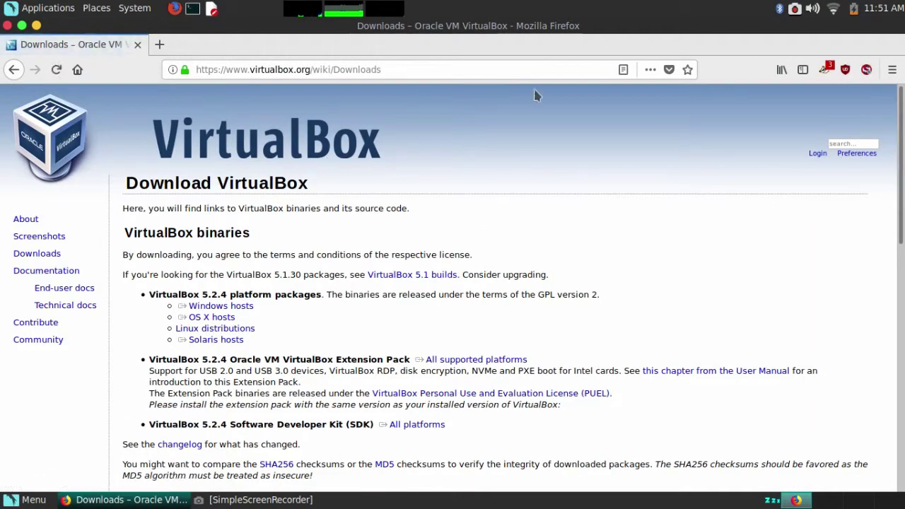
pyautogui.scroll(-1, 904, 159)
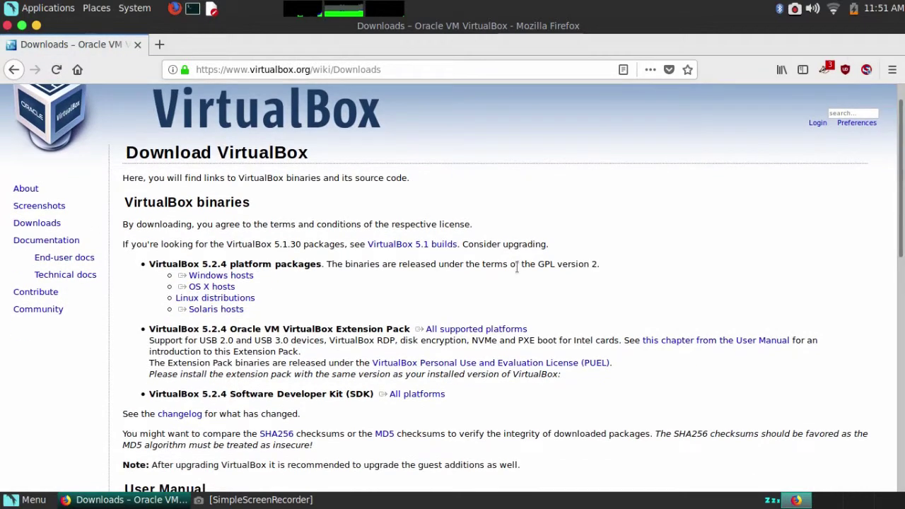
pyautogui.click(34, 229)
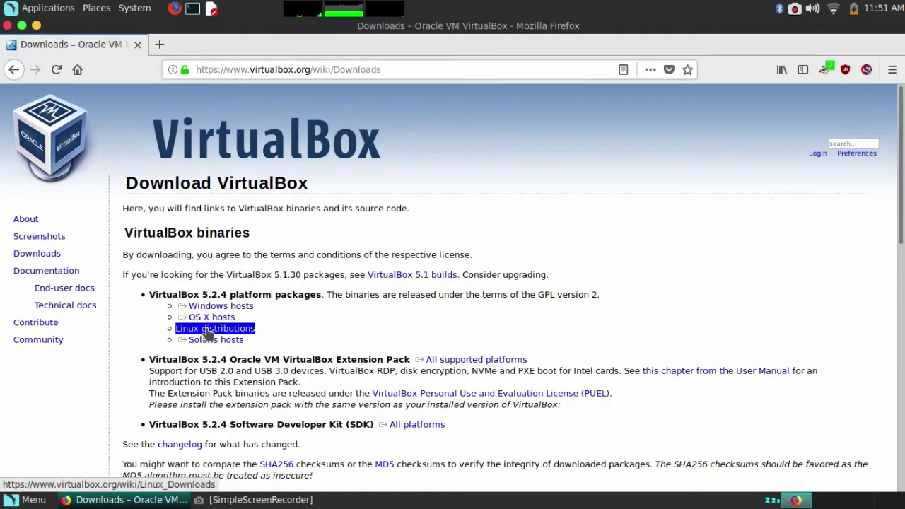
pyautogui.click(209, 332)
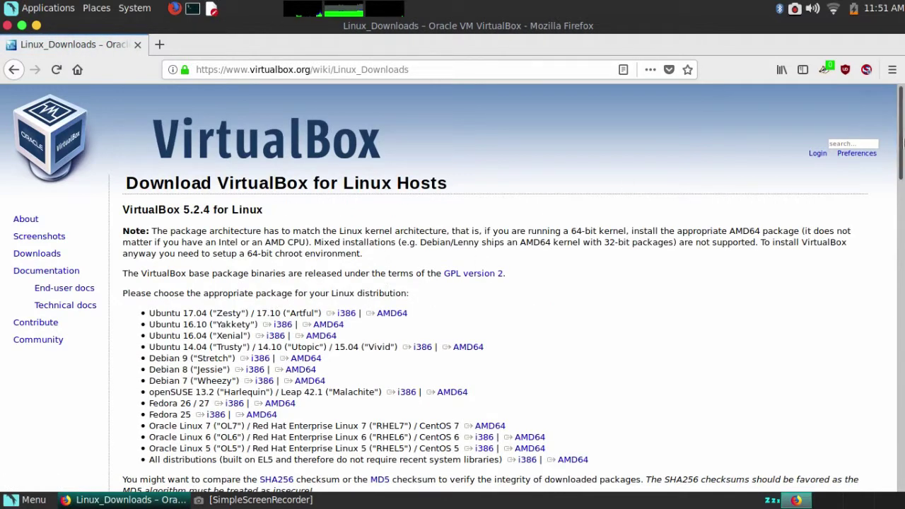
# - Save the VirtualBox 5.2.4 AMD64 package for Debian 9 ("Stretch") and check it in the browser's downloads
pyautogui.scroll(-2, 636, 212)
pyautogui.moveTo(486, 269); pyautogui.dragTo(436, 268)
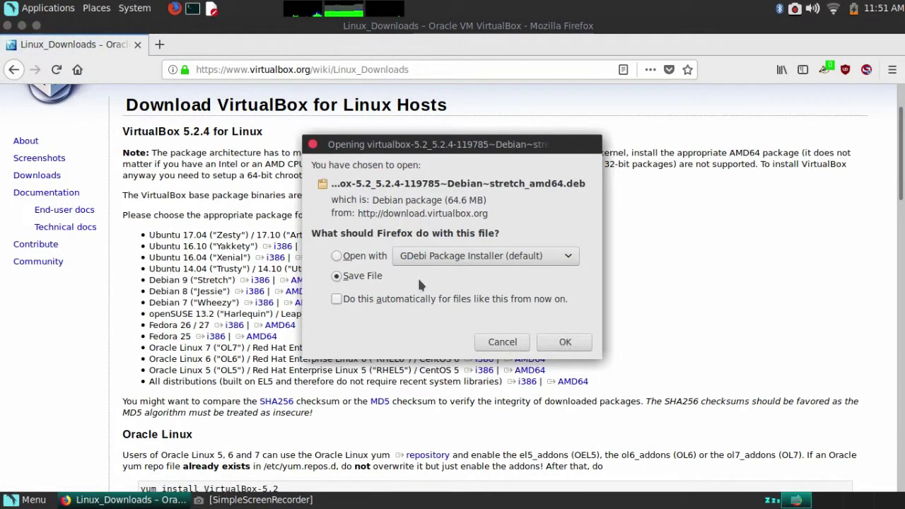
pyautogui.click(565, 342)
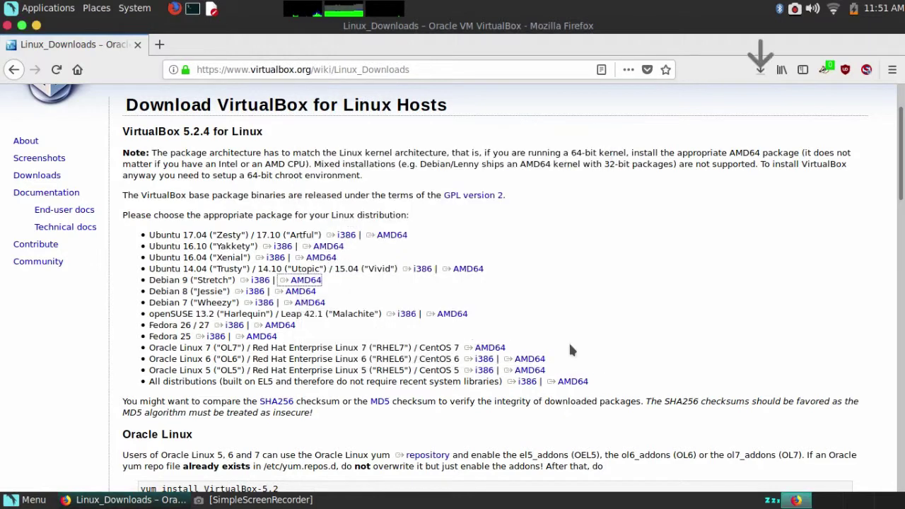
pyautogui.click(761, 70)
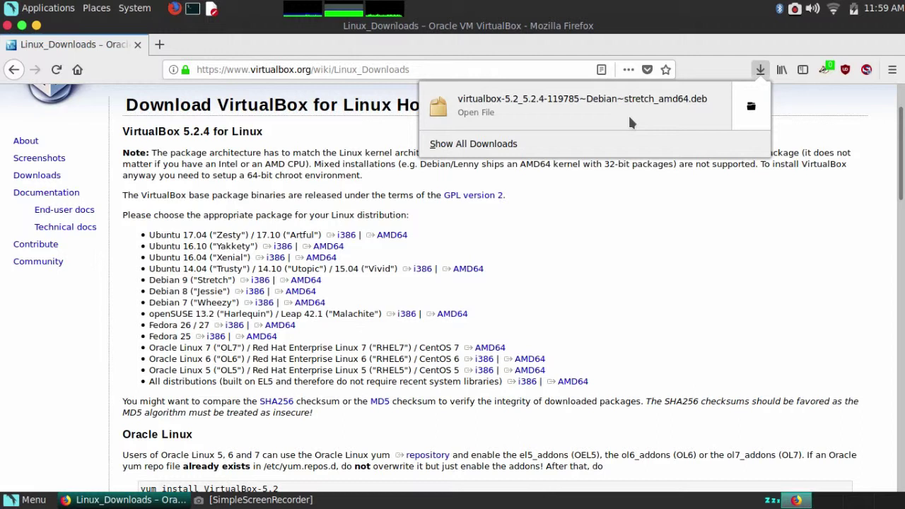
pyautogui.press('Escape')
# - Search the installed applications for "pack" and launch GDebi Package Installer
pyautogui.press('super')
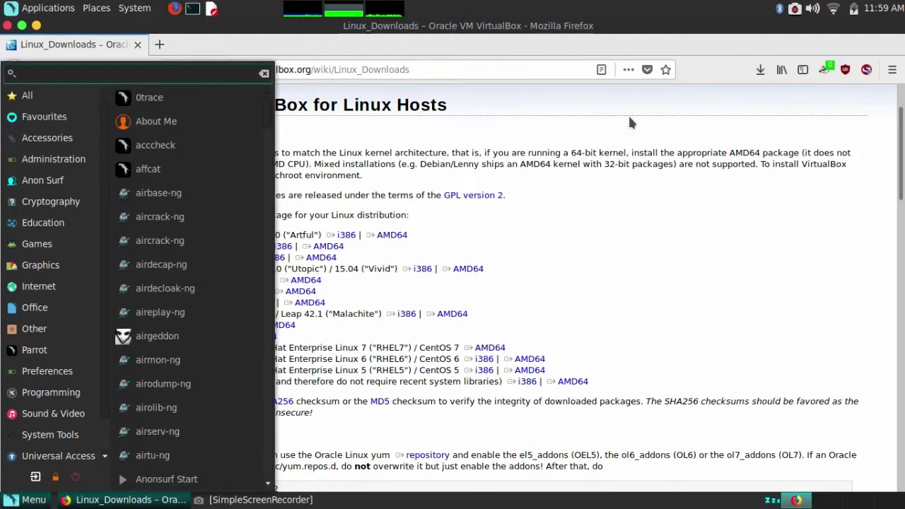
pyautogui.write('pack')
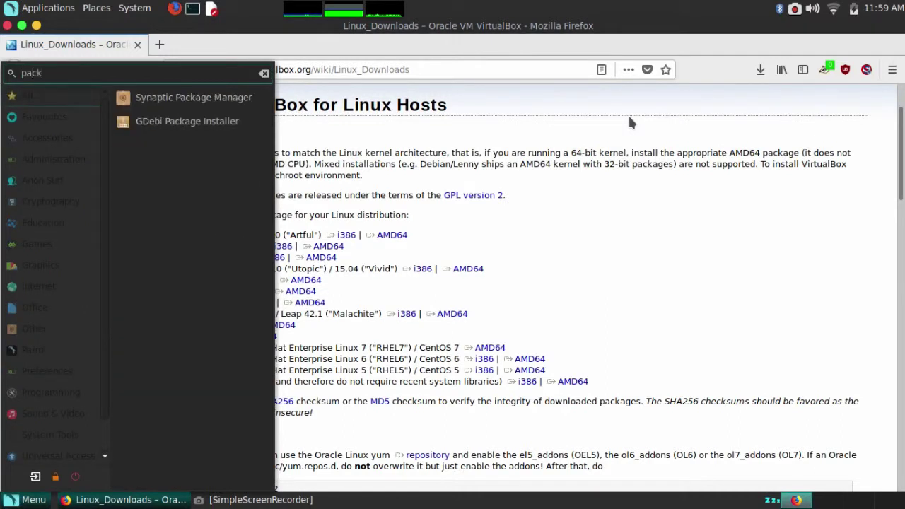
pyautogui.write('er')
pyautogui.press('BackSpace')
pyautogui.press('BackSpace')
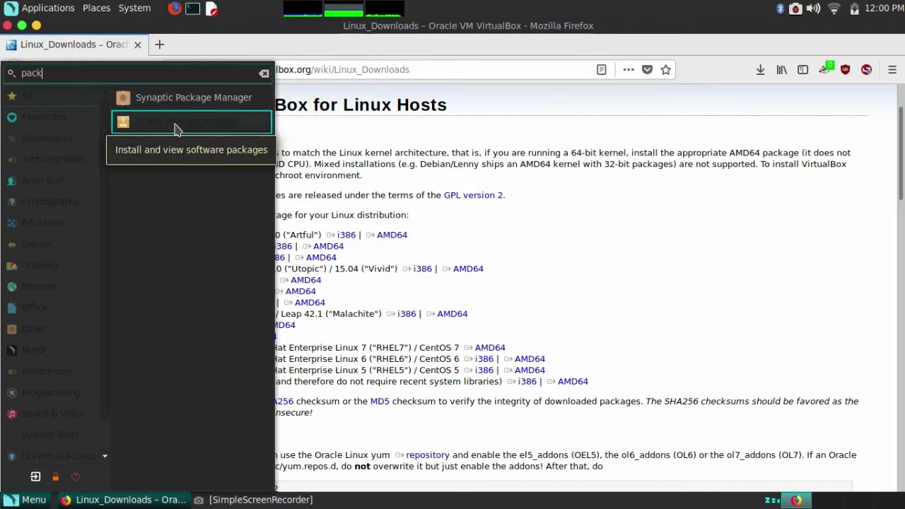
pyautogui.click(199, 126)
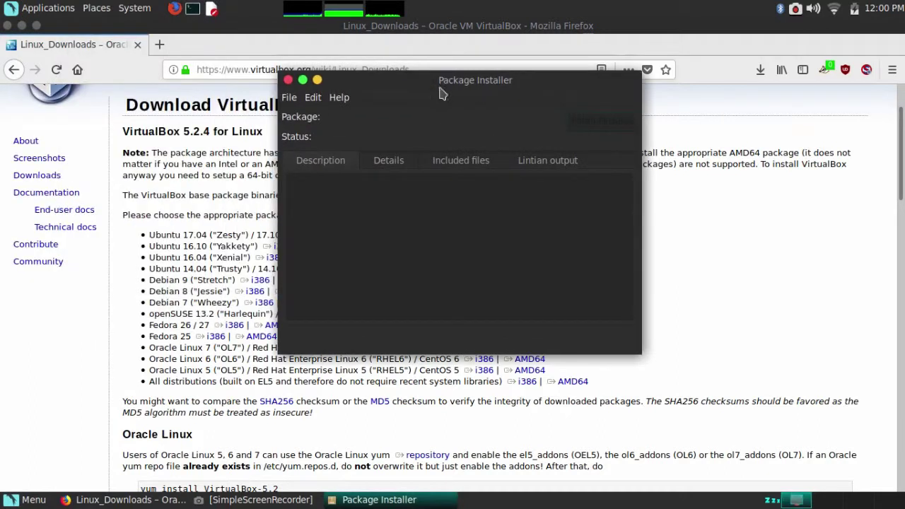
# - Load the downloaded virtualbox-5.2_5.2.4-119785~Debian~stretch_amd64.deb file from the recent files into the package installer
pyautogui.click(289, 97)
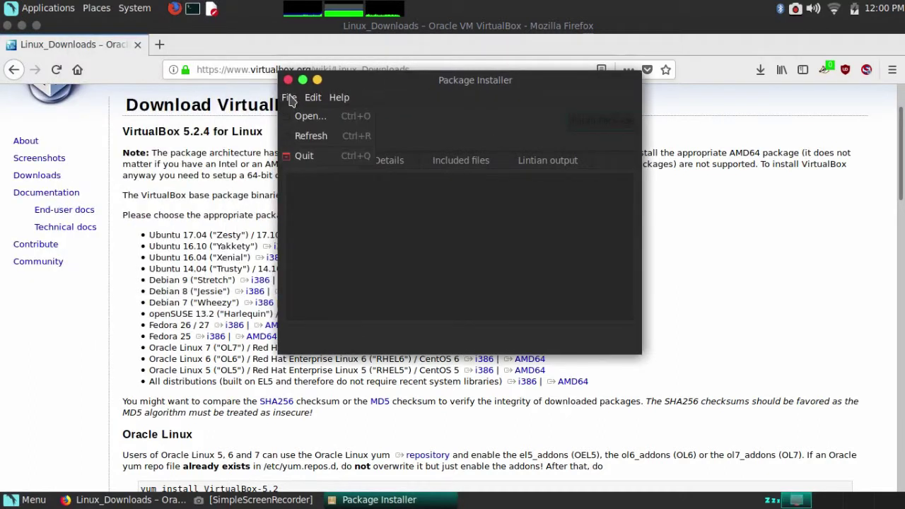
pyautogui.click(308, 128)
pyautogui.click(350, 67)
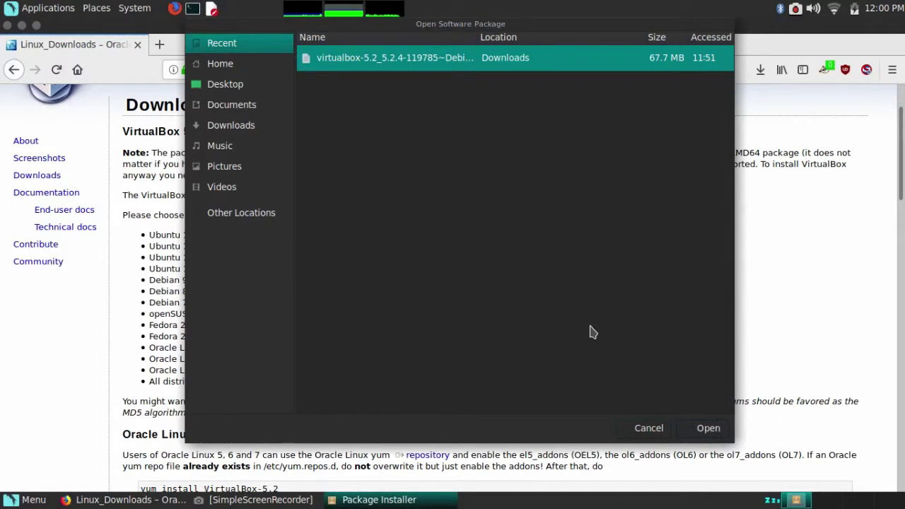
pyautogui.click(708, 428)
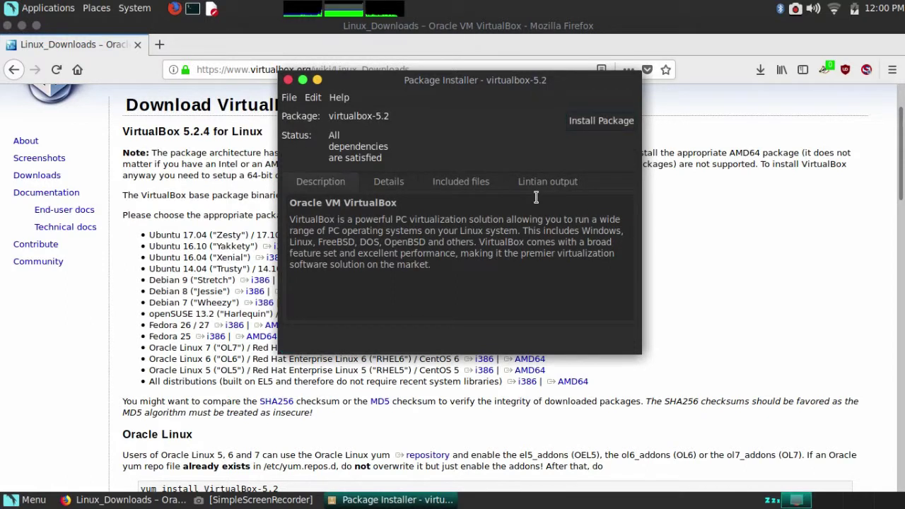
# - Install the virtualbox-5.2 package, showing the terminal output during installation and collapsing it again
pyautogui.click(589, 124)
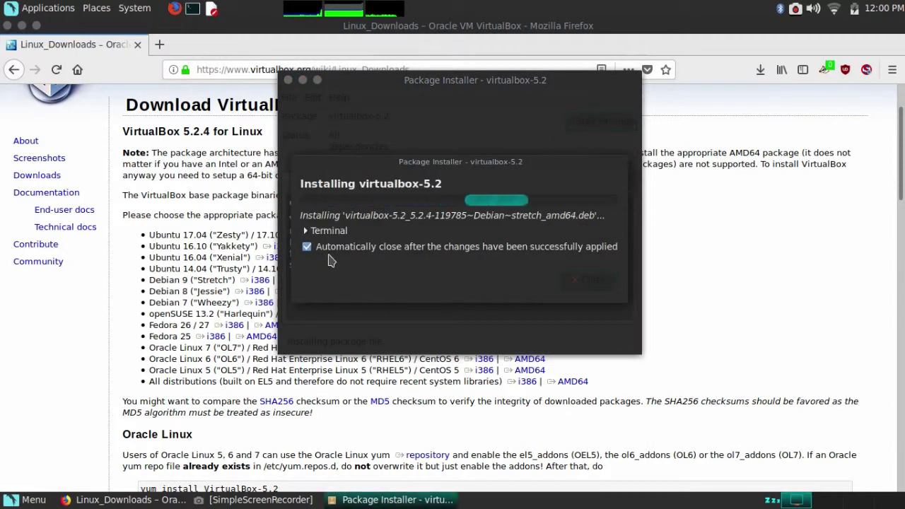
pyautogui.click(321, 231)
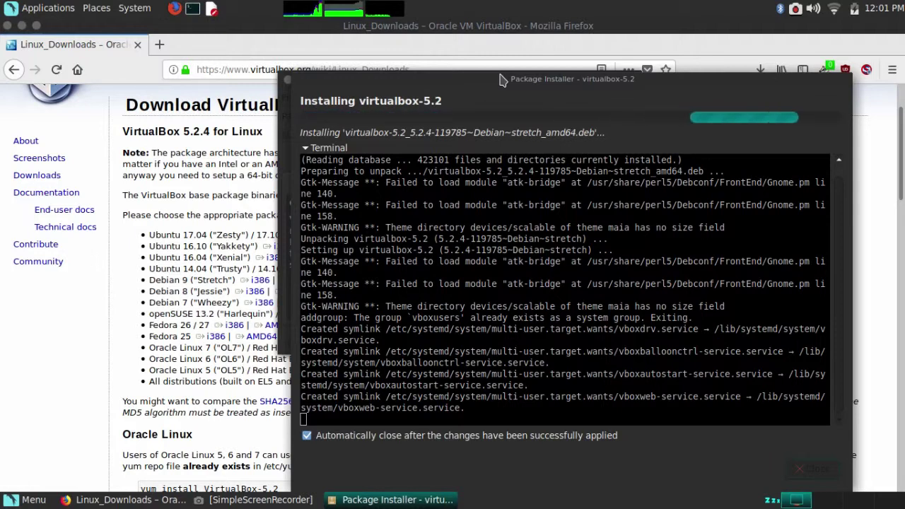
pyautogui.click(308, 150)
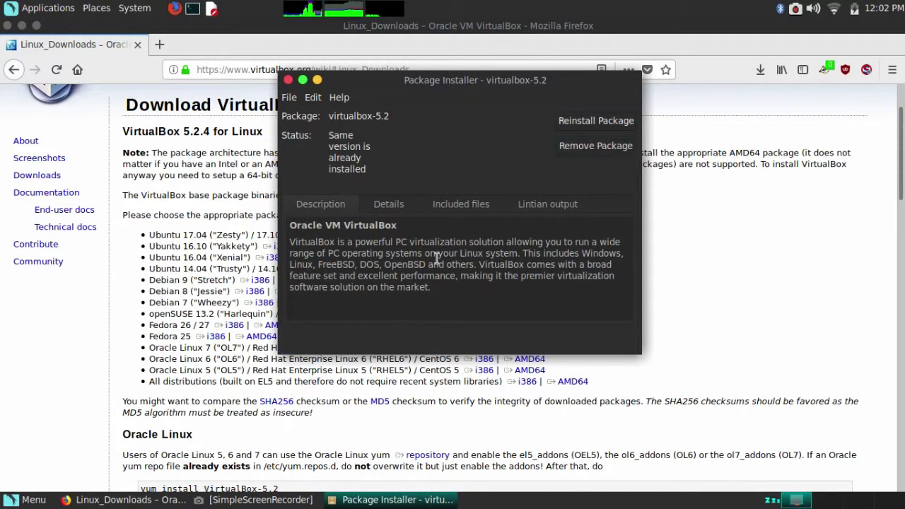
# - Search the installed applications for "vir", launch Oracle VM VirtualBox and move its window slightly upward
pyautogui.press('super')
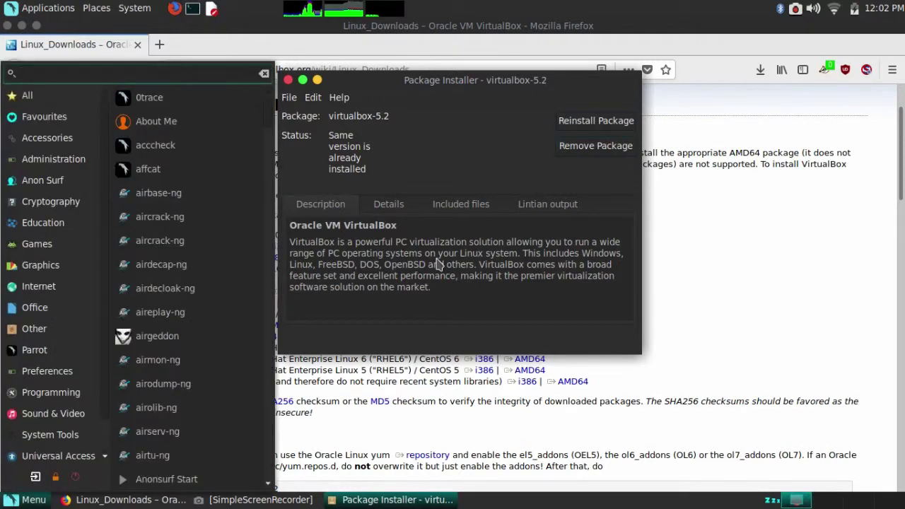
pyautogui.write('vir')
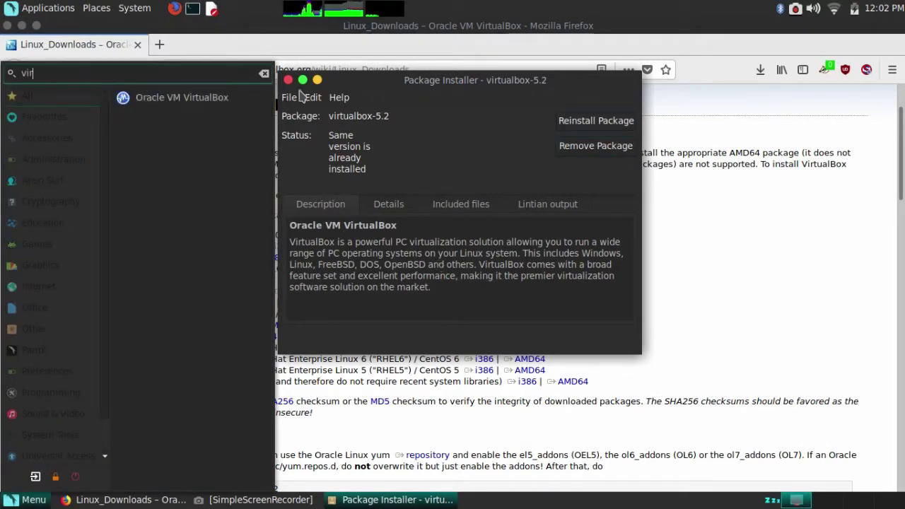
pyautogui.click(256, 96)
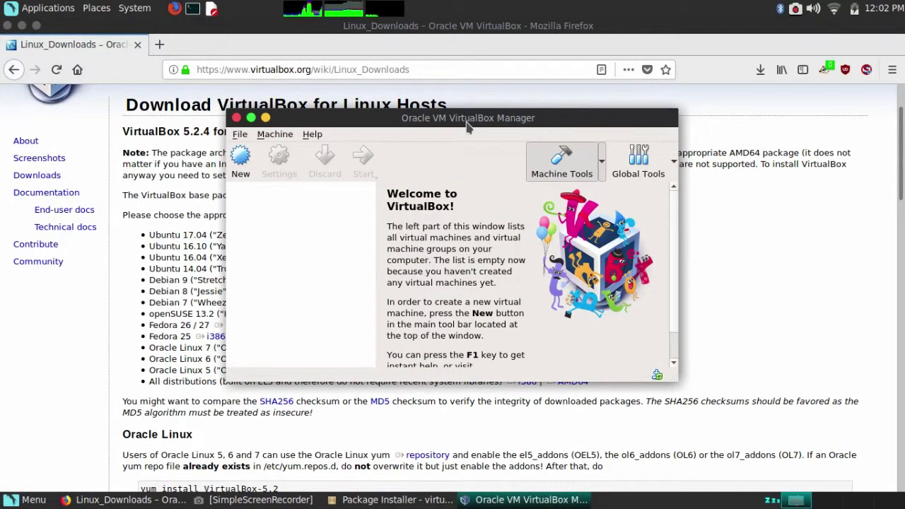
pyautogui.moveTo(466, 125); pyautogui.dragTo(477, 105)
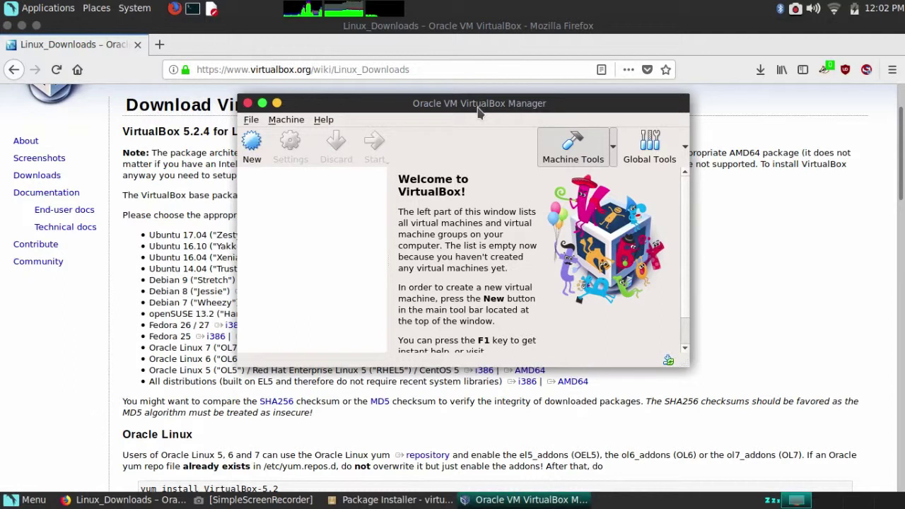